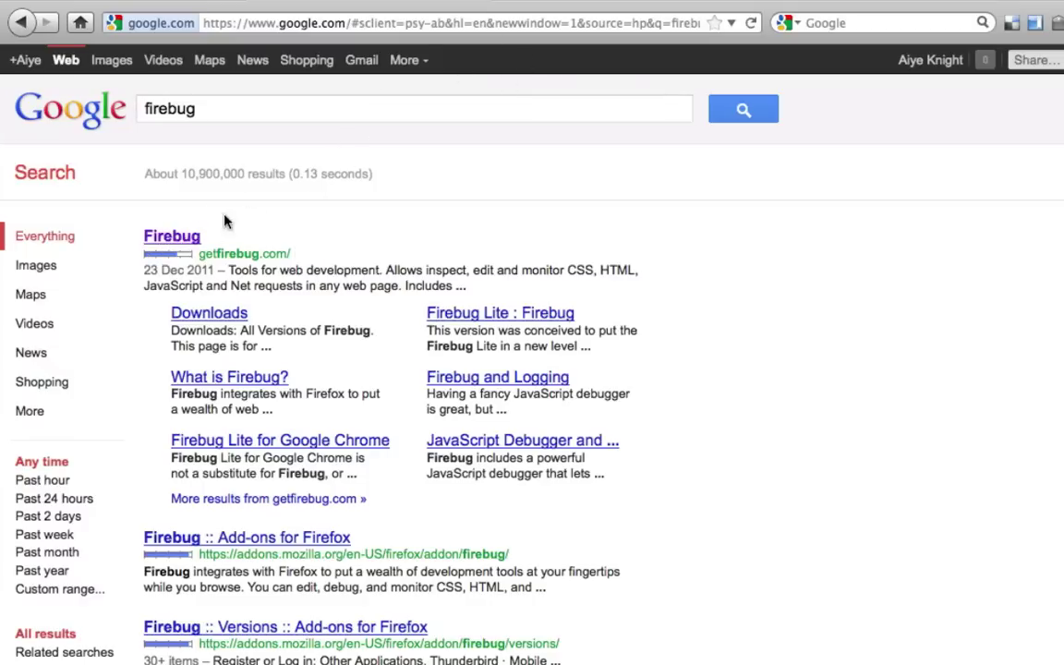
Open the Firebug website from the search results, then switch to the other open page.
click(170, 240)
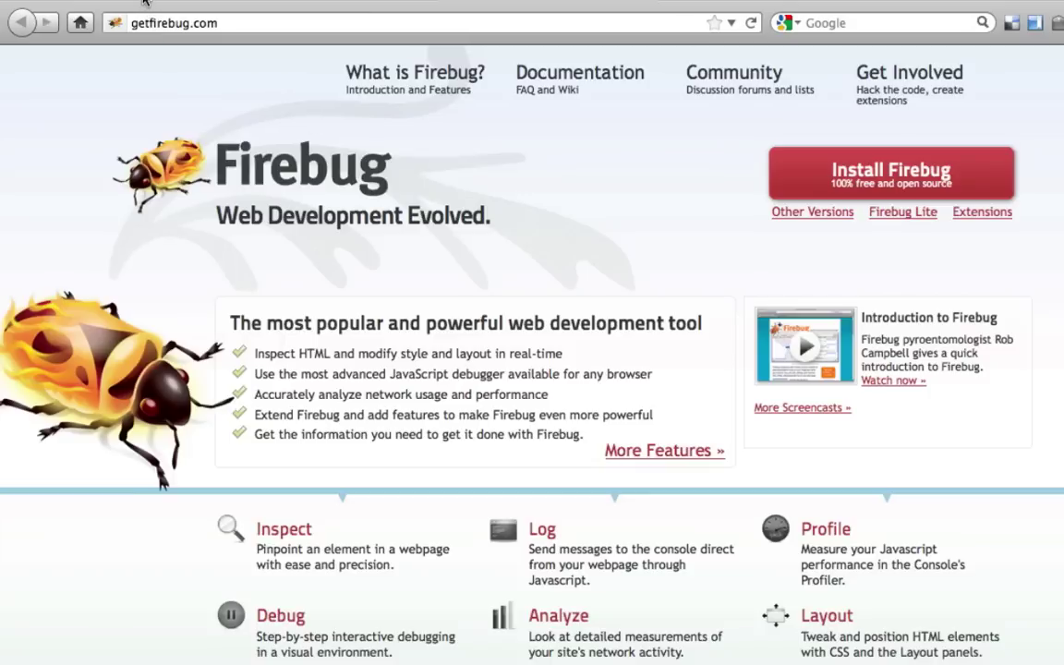
click(143, 3)
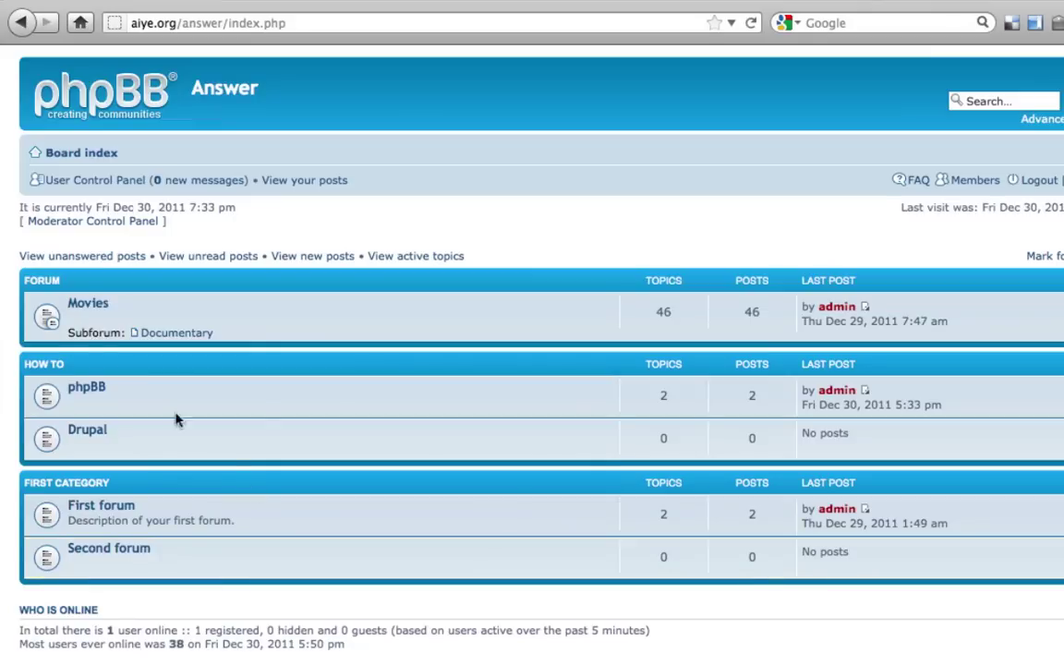
Open the topic "The Universe - Beyond the Big Bang" in the Documentary forum under Movies and pause its video.
click(89, 309)
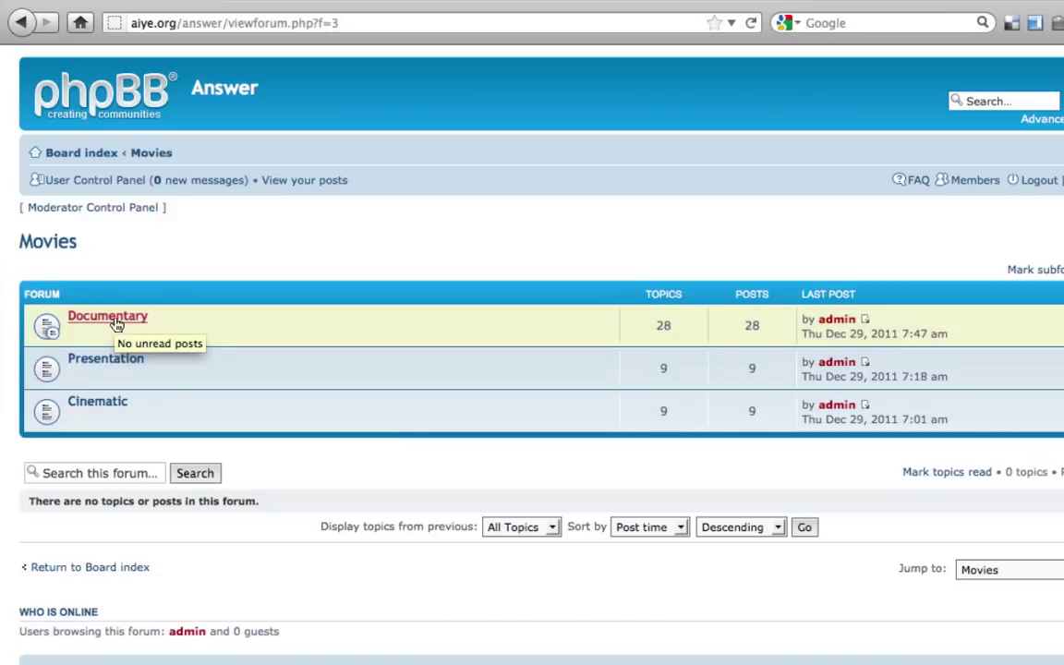
click(116, 323)
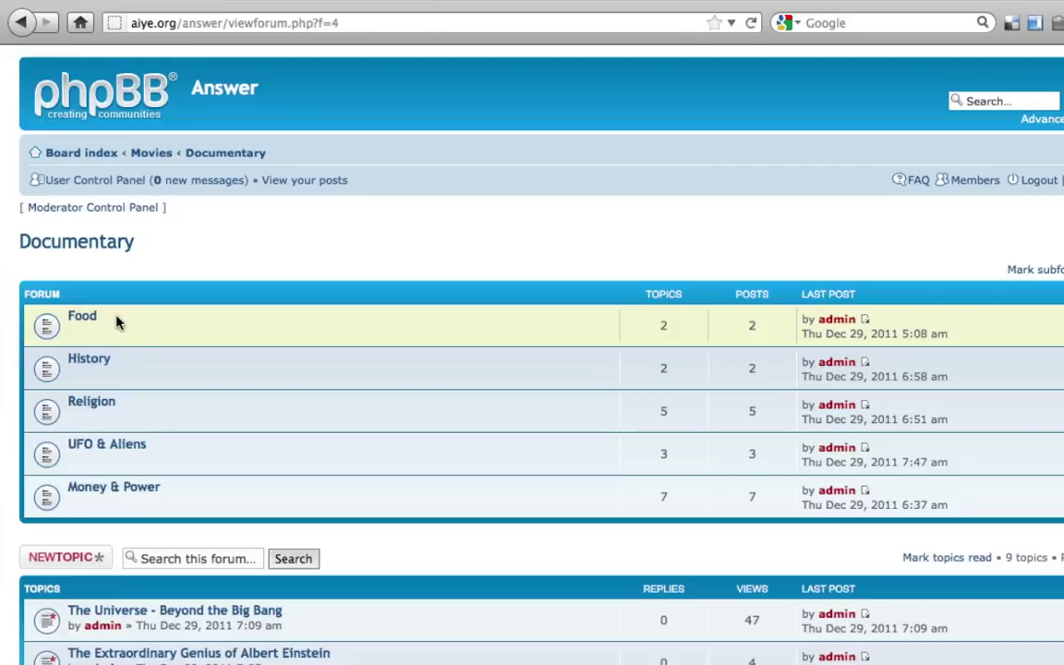
click(184, 621)
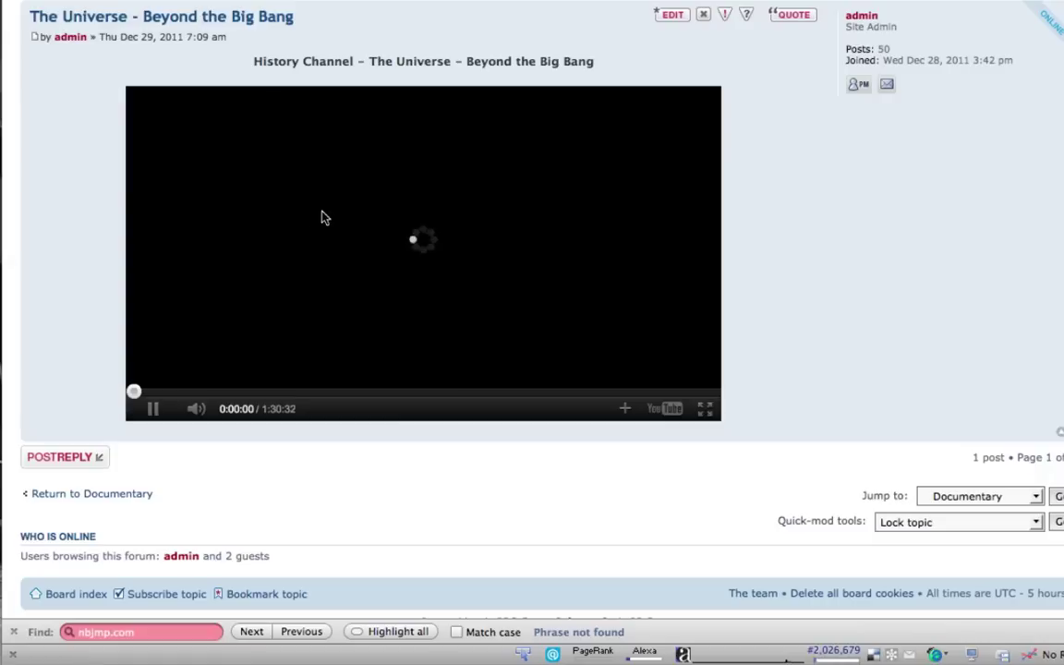
click(153, 410)
click(153, 412)
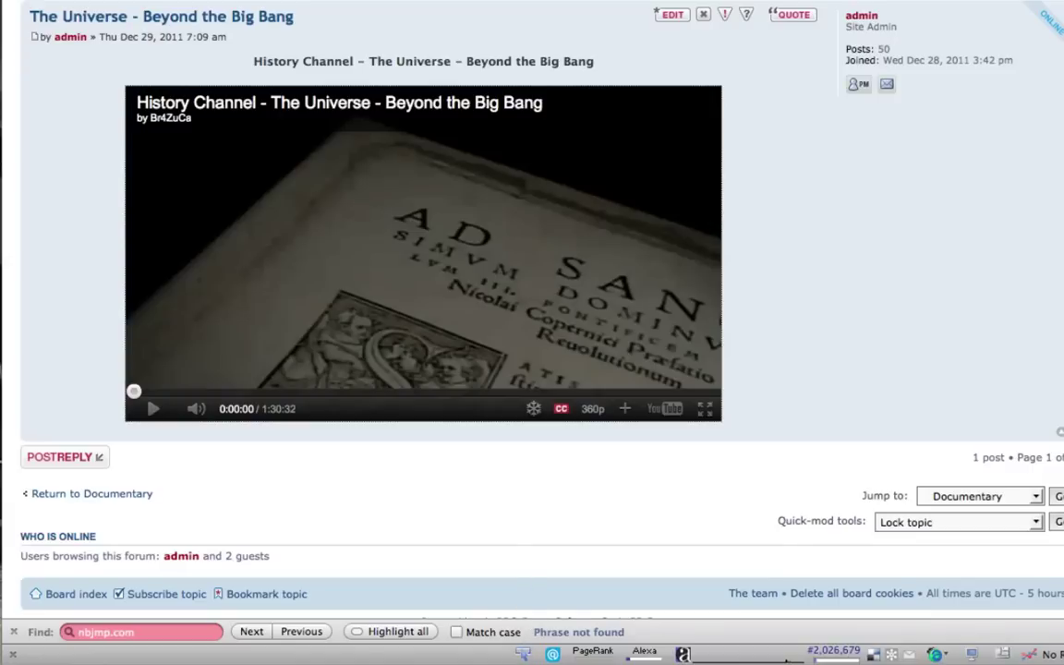
Inspect the topic page with Firebug, picking the title heading and the topic-actions bar below it.
click(523, 654)
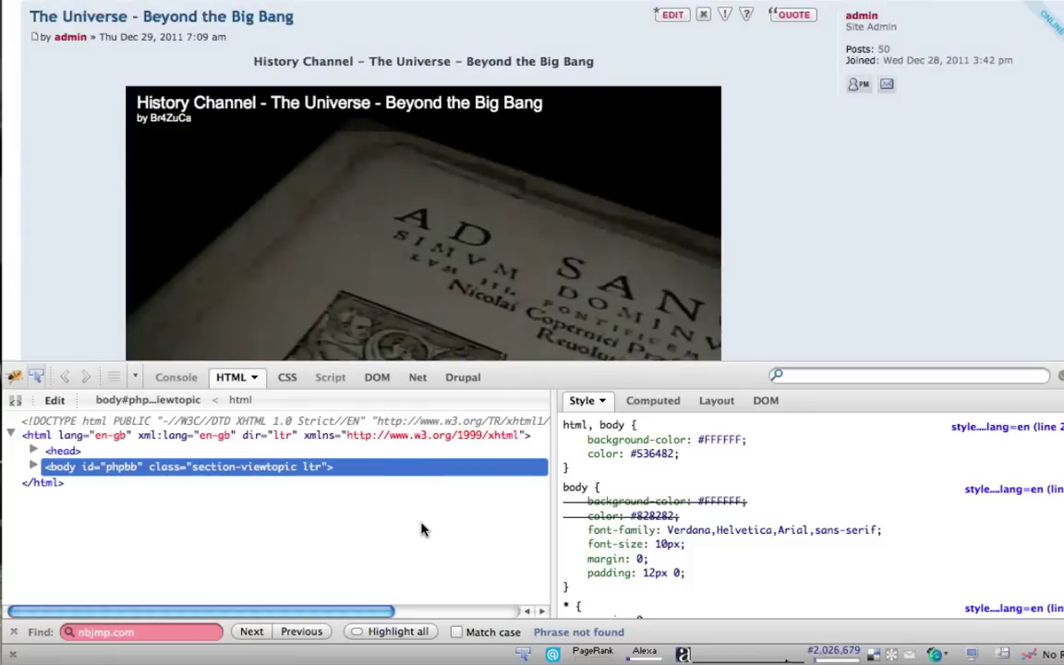
click(36, 377)
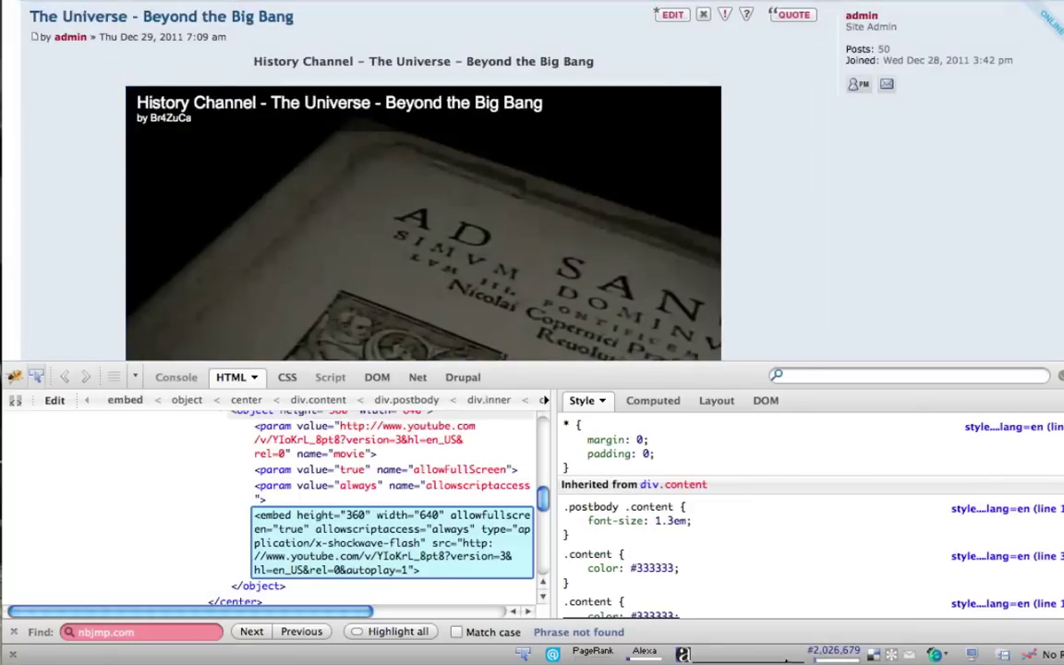
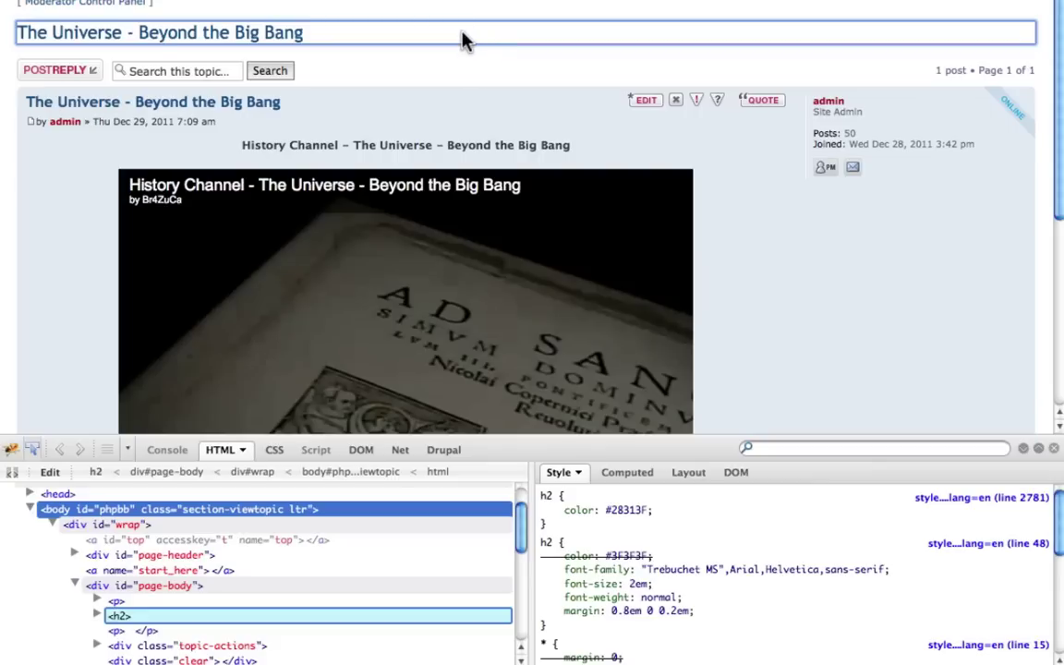
click(462, 42)
scroll(390, 566, down, 1)
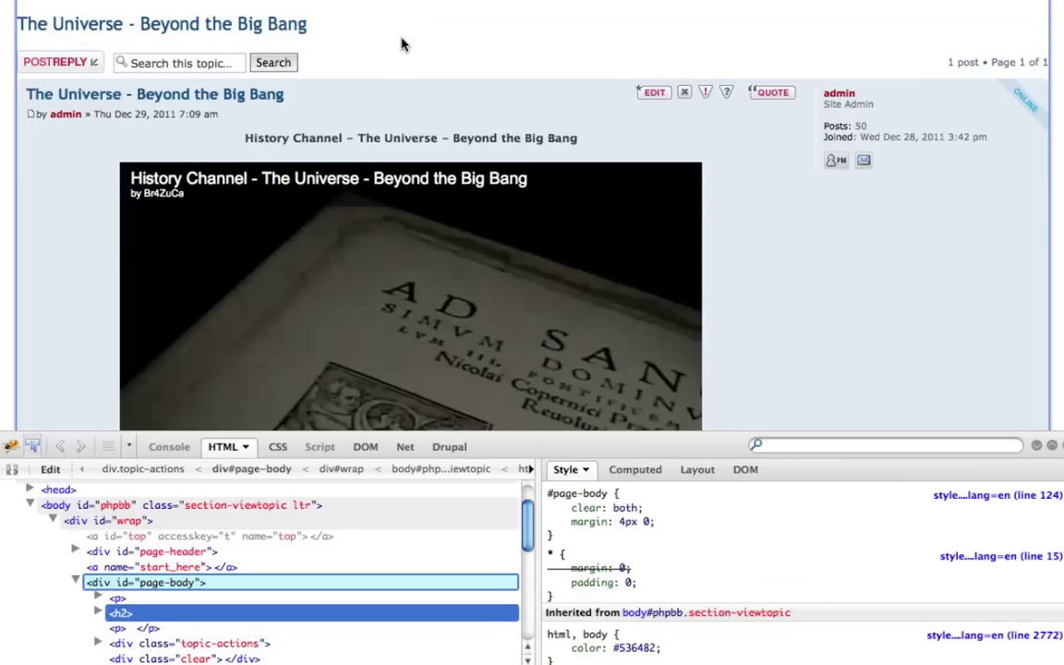
click(351, 37)
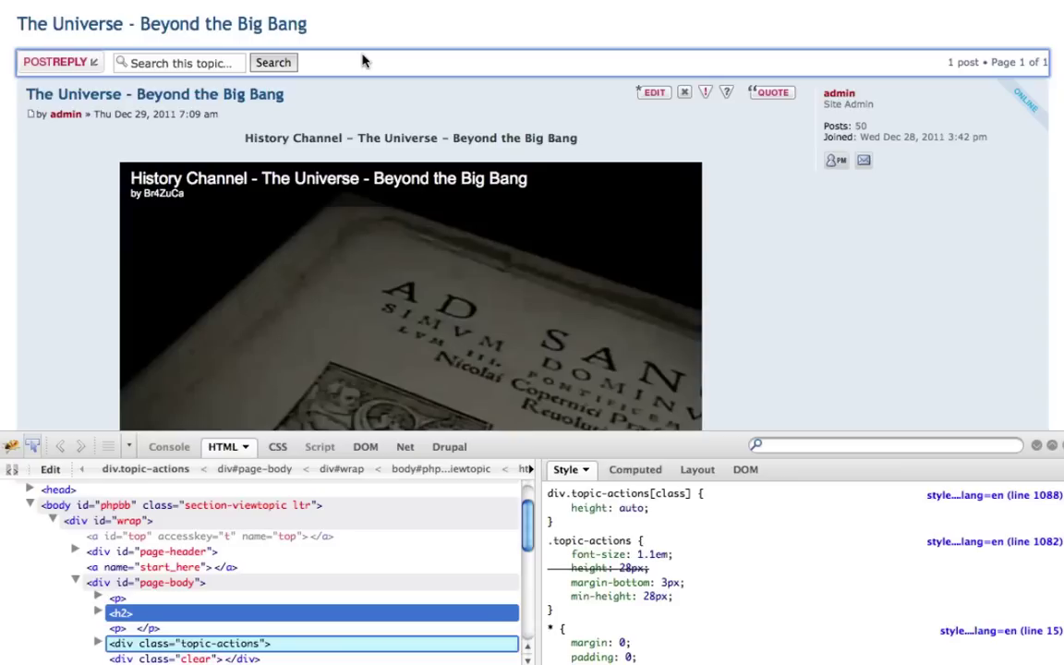
click(362, 60)
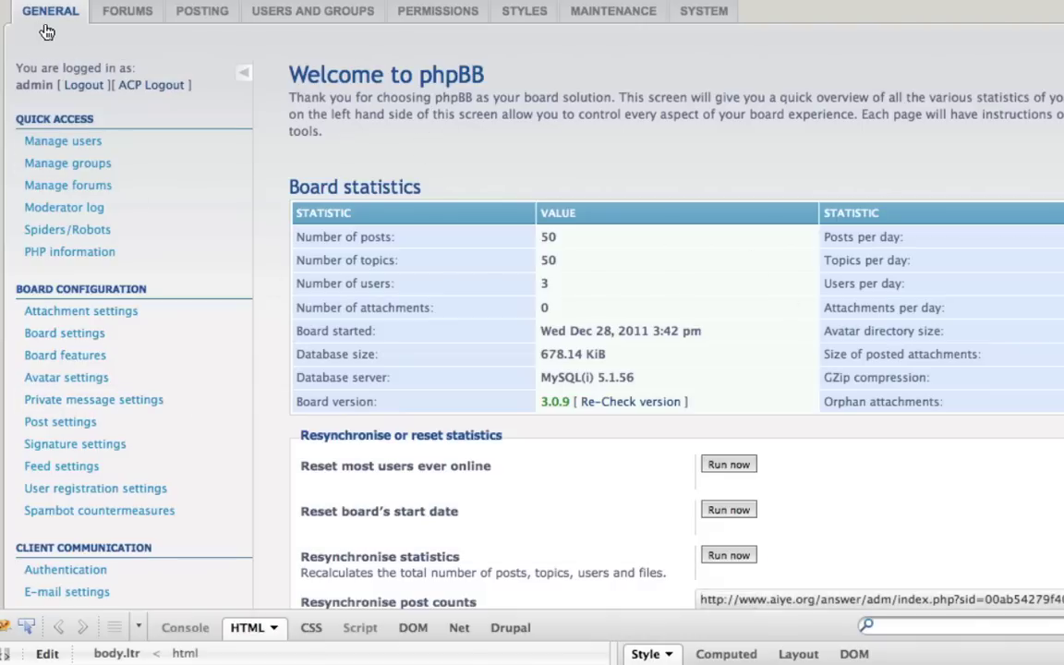
Open the viewtopic_body.html file of the prosilver template for editing.
click(526, 14)
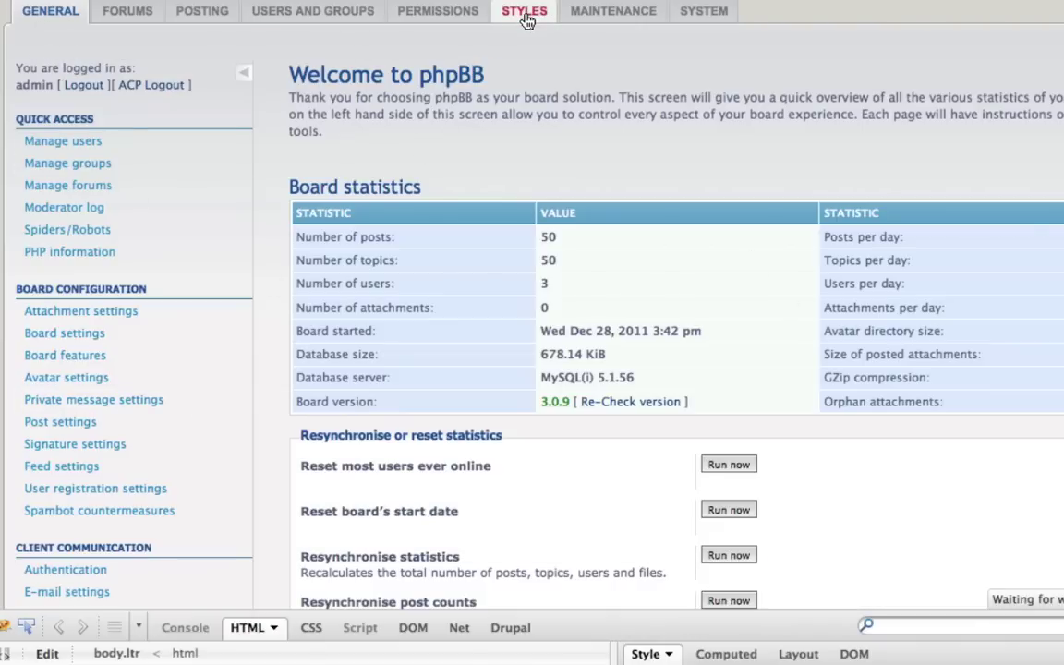
key(F12)
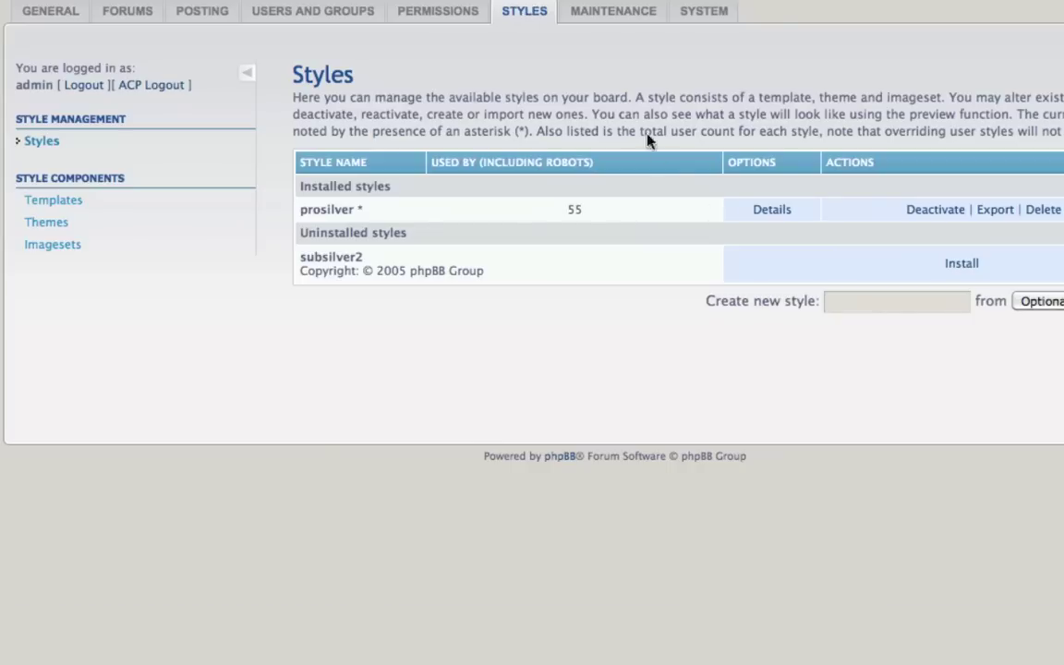
click(71, 211)
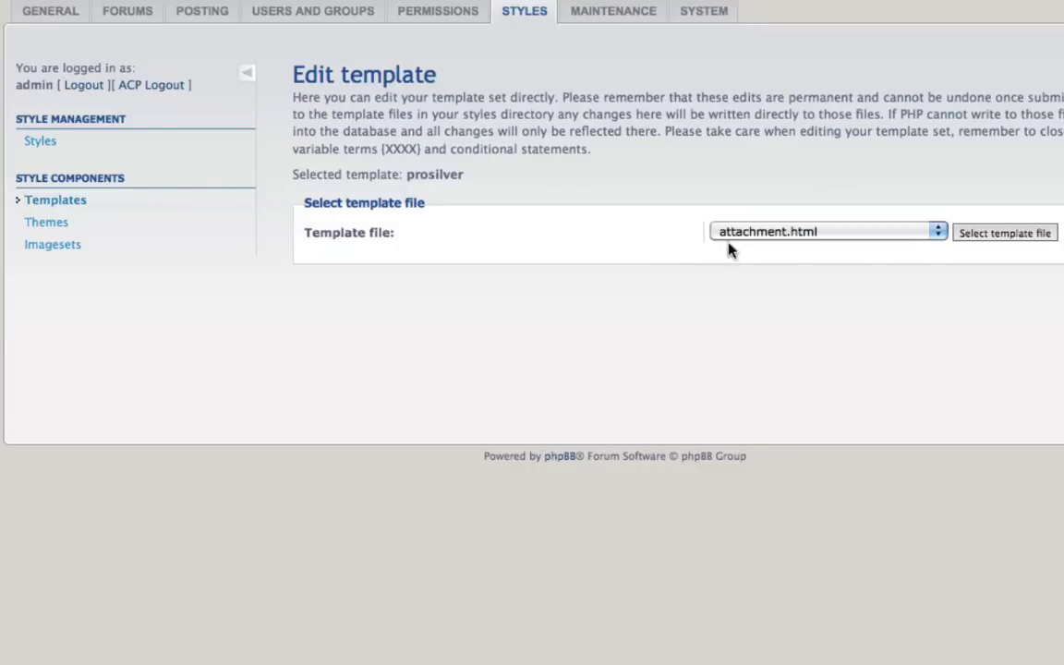
click(881, 232)
scroll(873, 487, down, 3)
scroll(873, 488, down, 15)
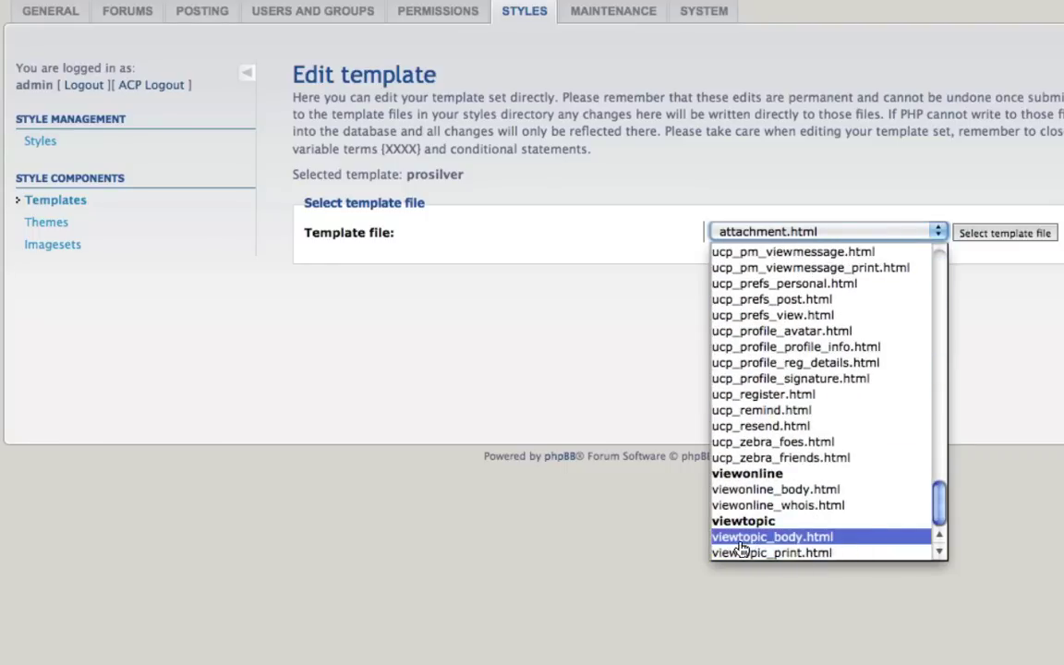
click(820, 539)
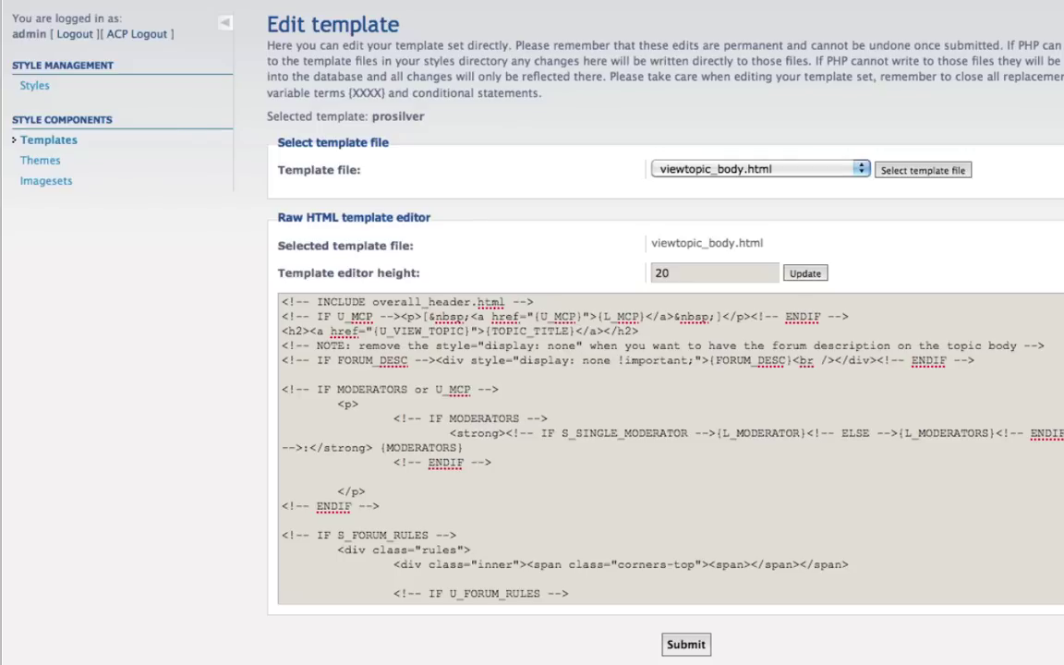
Find <div class="topic-actions"> in the template and paste the 728x90 banner link code on its own line above it.
key(Return)
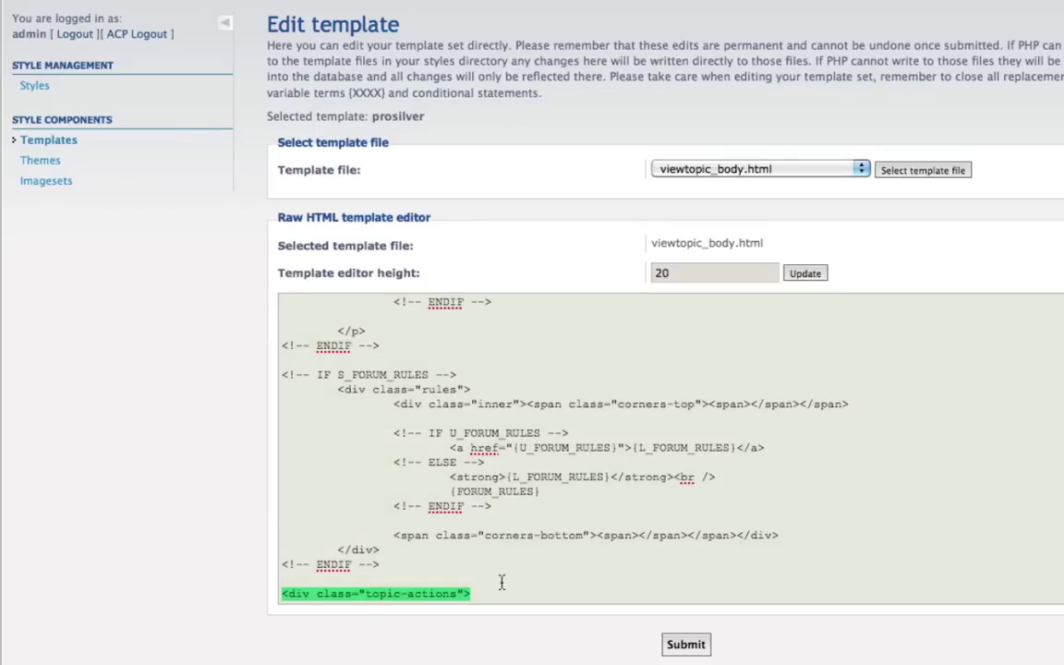
scroll(506, 574, down, 3)
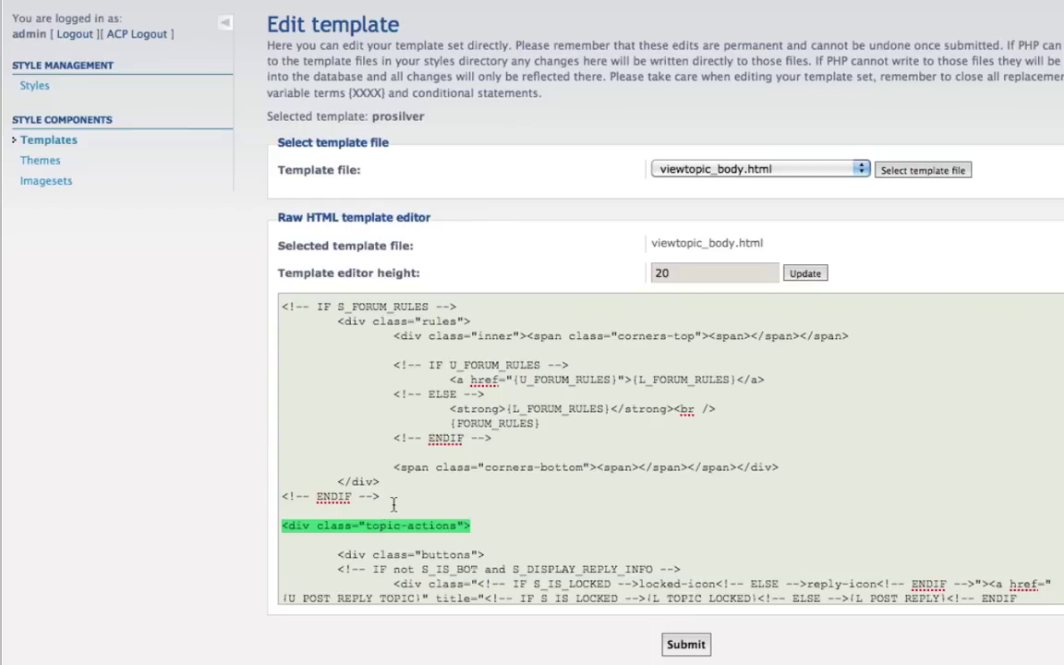
click(349, 464)
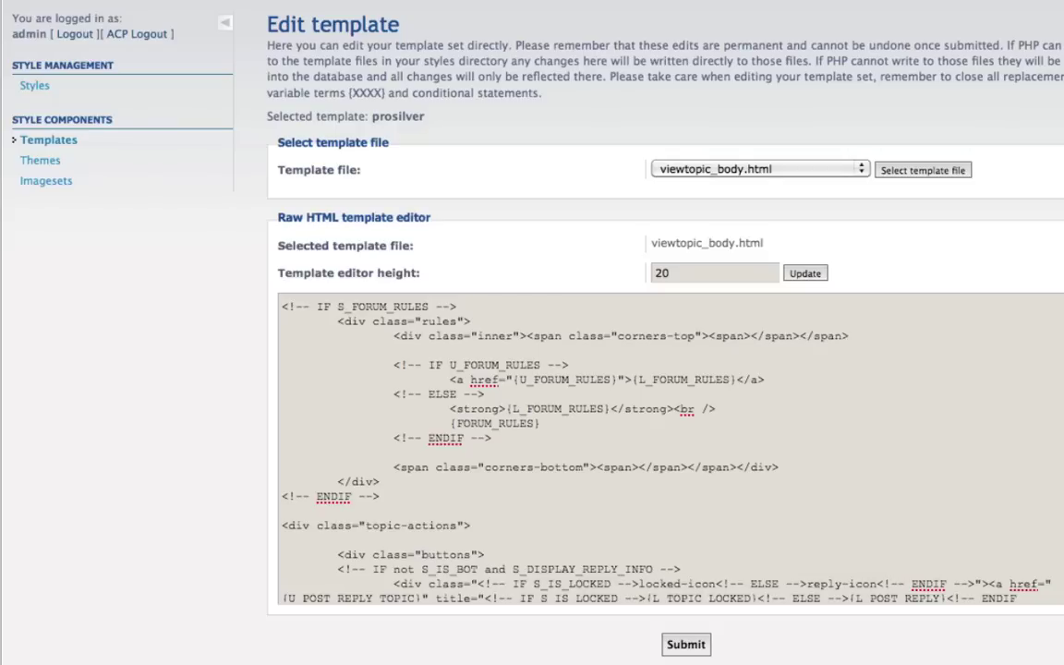
click(399, 549)
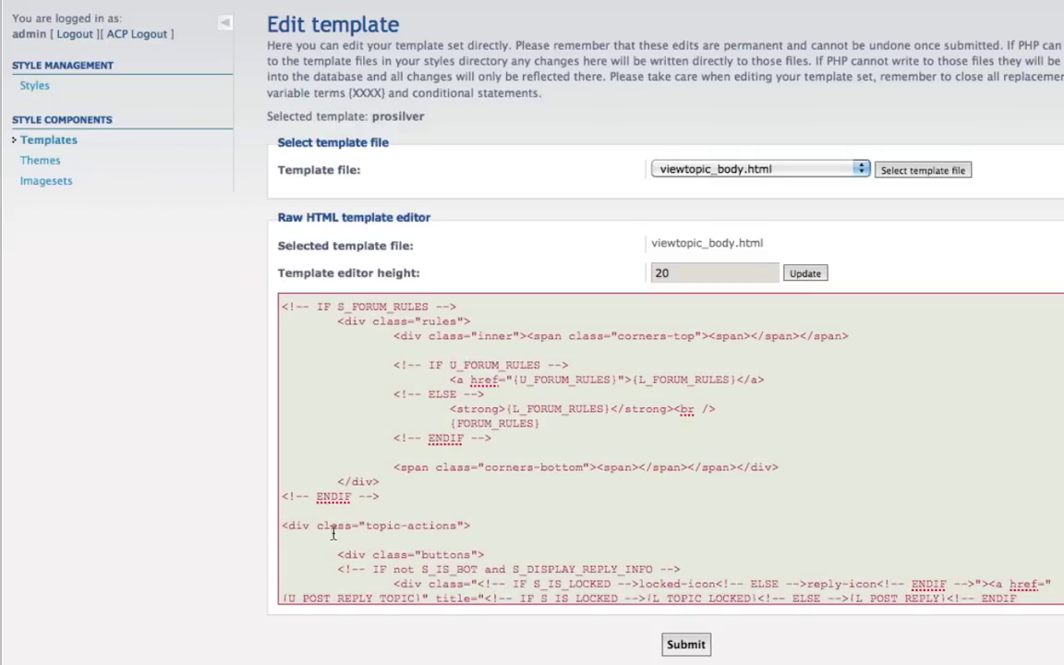
click(395, 518)
key(Return)
key(Return)
key(Up)
key(super+v)
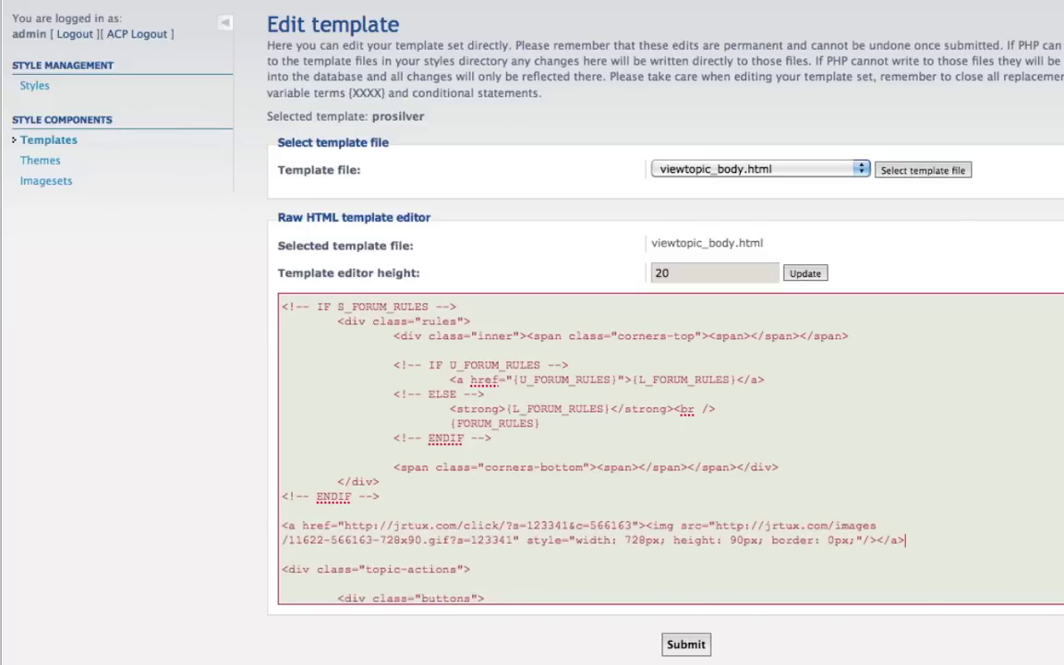
Add an opening <center> tag on a new line directly above the banner link code.
click(358, 514)
key(super+Tab)
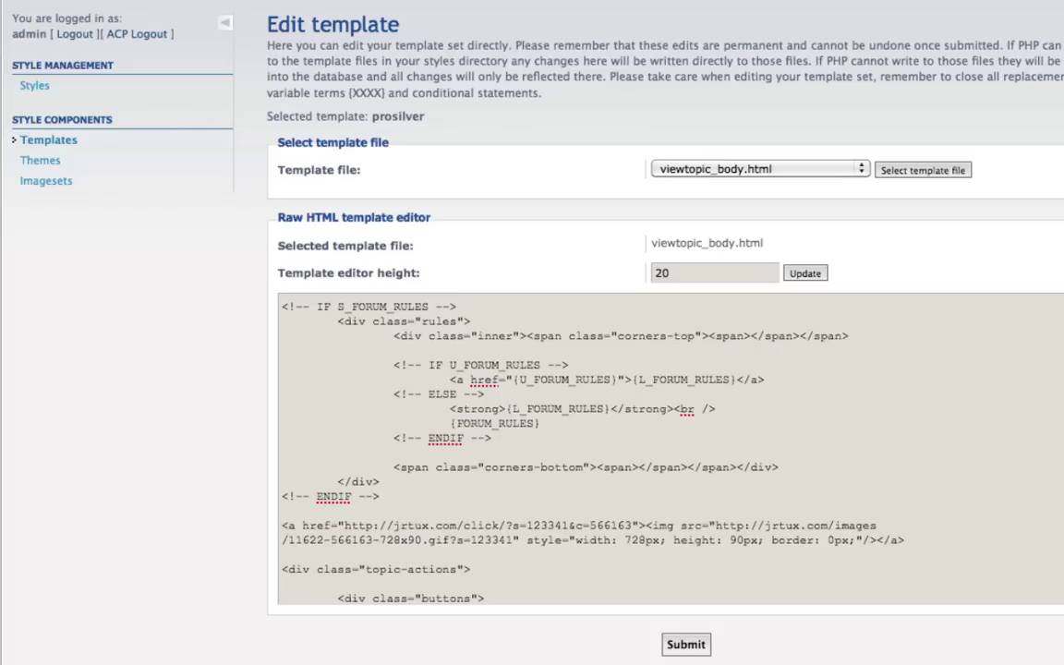
click(275, 455)
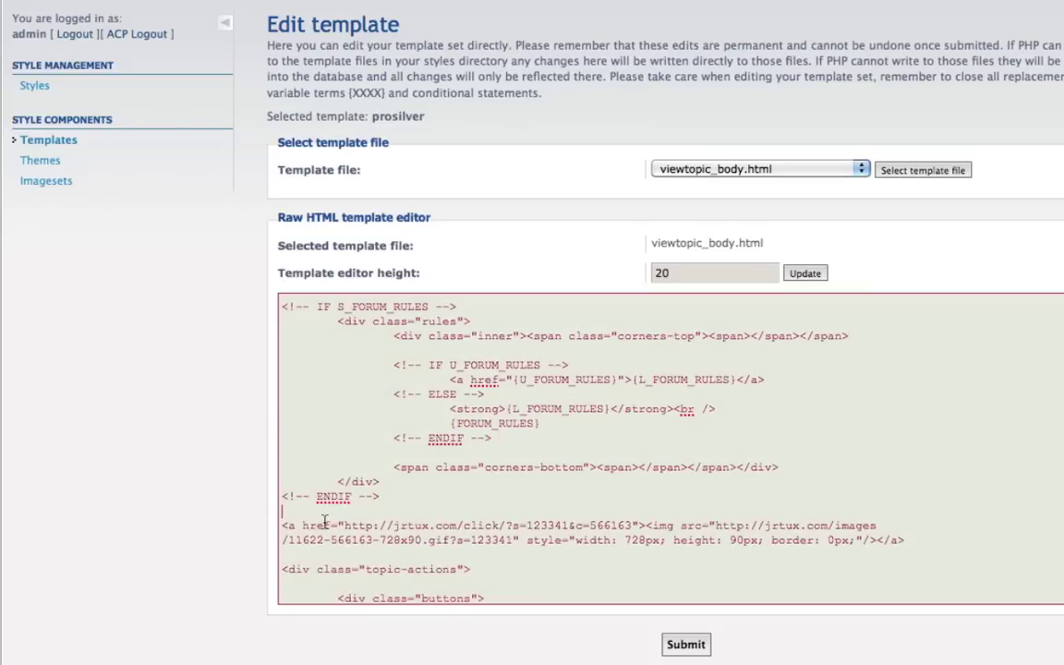
key(Return)
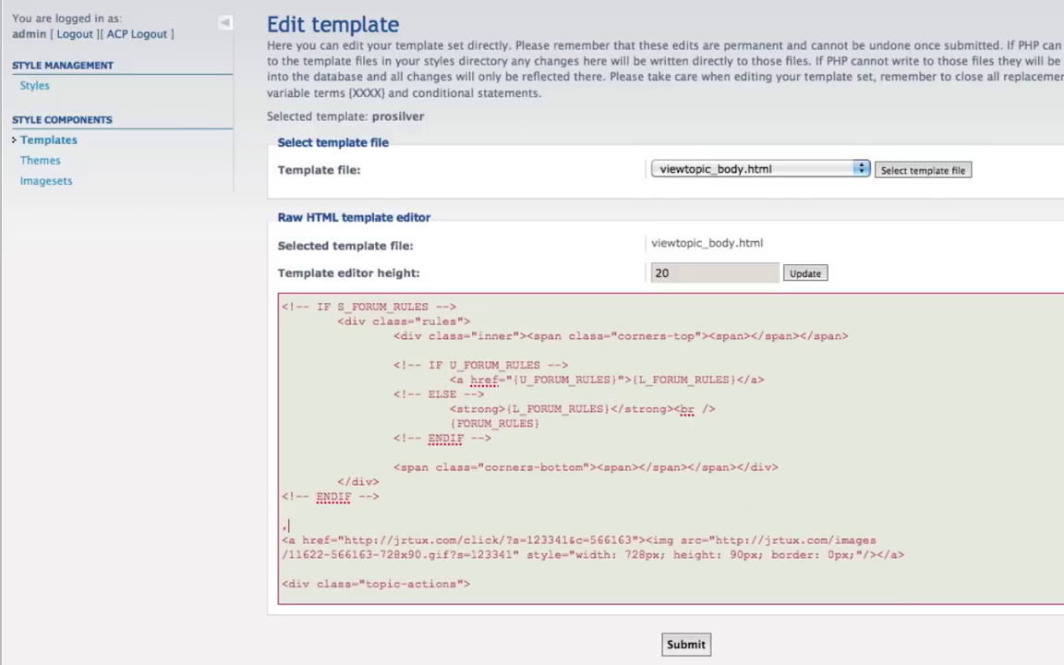
text(<>)
key(Left)
text(cetner)
key(BackSpace)
key(BackSpace)
key(BackSpace)
text(ner)
Add a closing </center> tag on a new line directly below the banner link code.
key(Return)
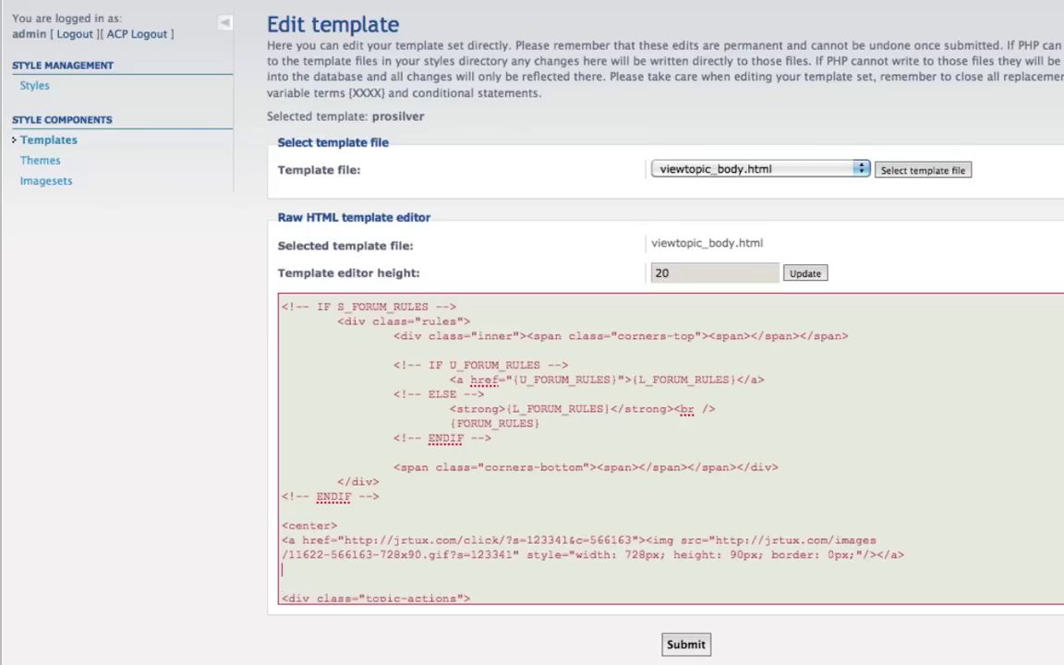
text(<center>)
key(Left)
key(Left)
key(Left)
key(Left)
key(Left)
key(Left)
key(Left)
text(/)
Submit the edited viewtopic_body.html template and return to its editor.
click(686, 646)
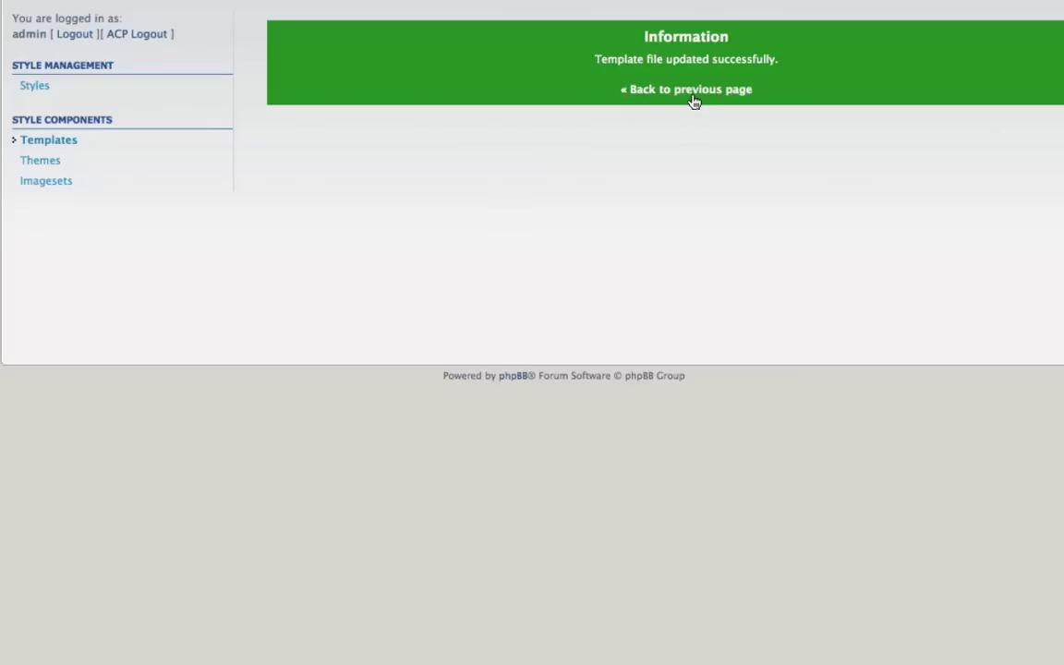
click(692, 96)
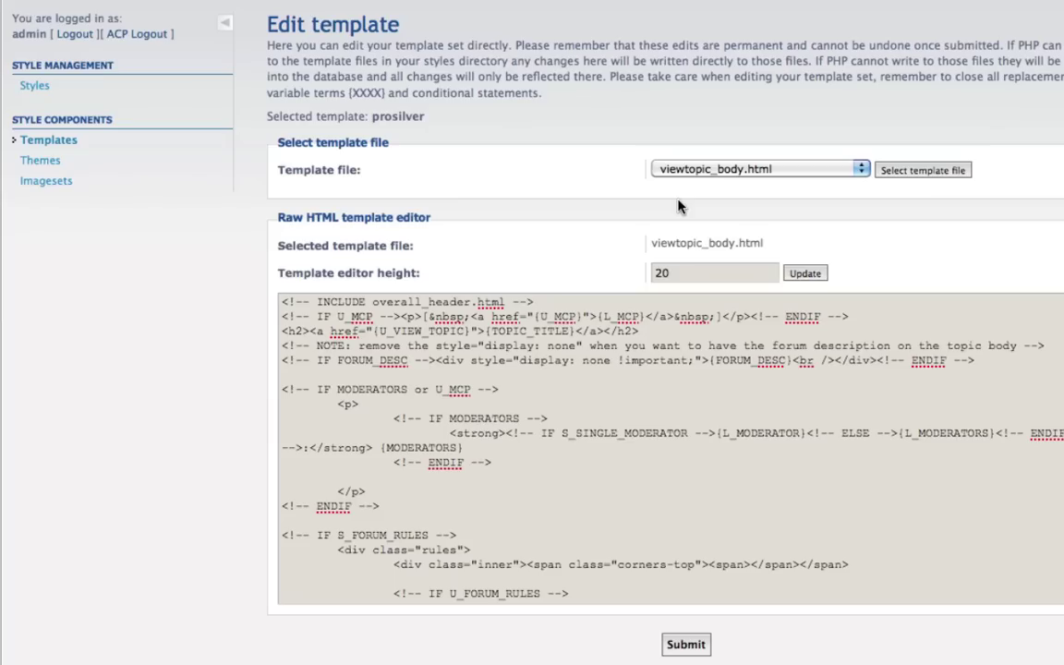
scroll(499, 505, down, 2)
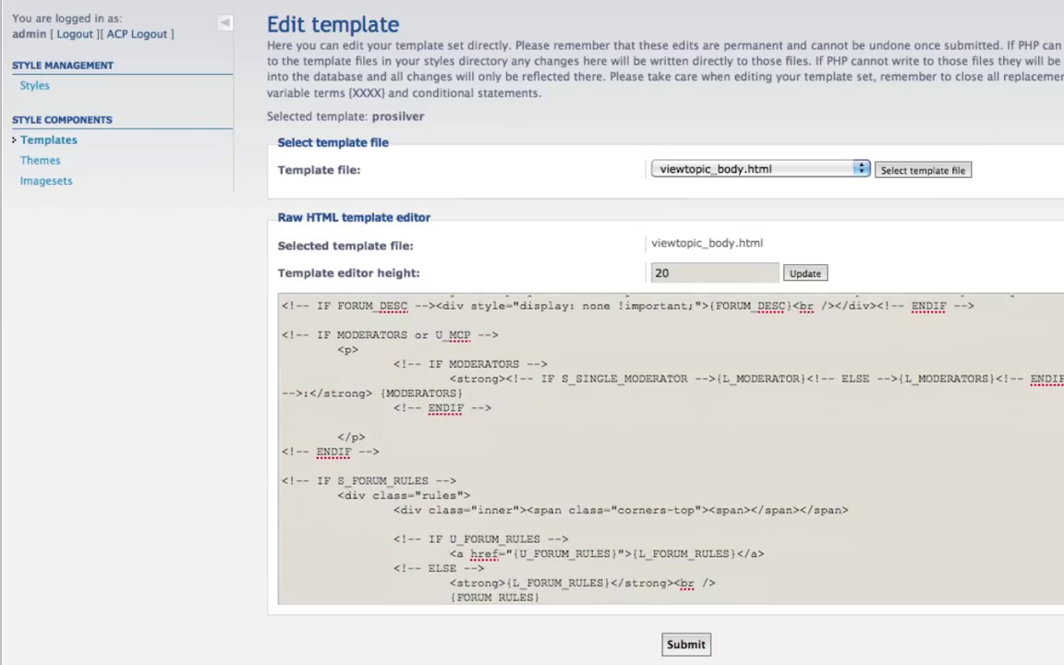